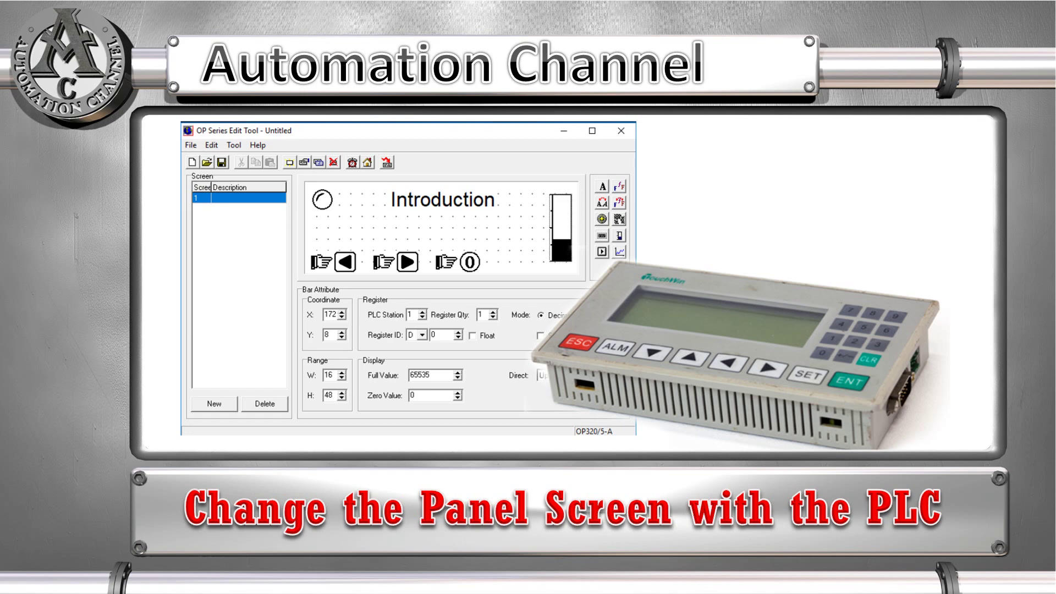
Step: Advance past the introduction title slides to the Windows desktop
click(719, 148)
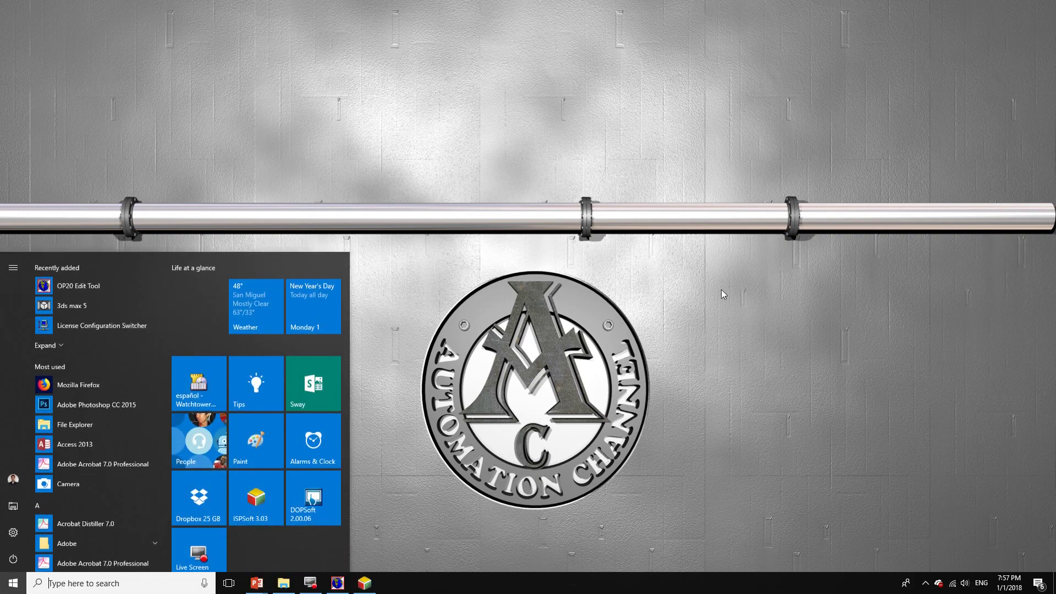
Step: Bring up the project window, view the Home Screen and INPUTS screens, and widen the Screen column
click(331, 585)
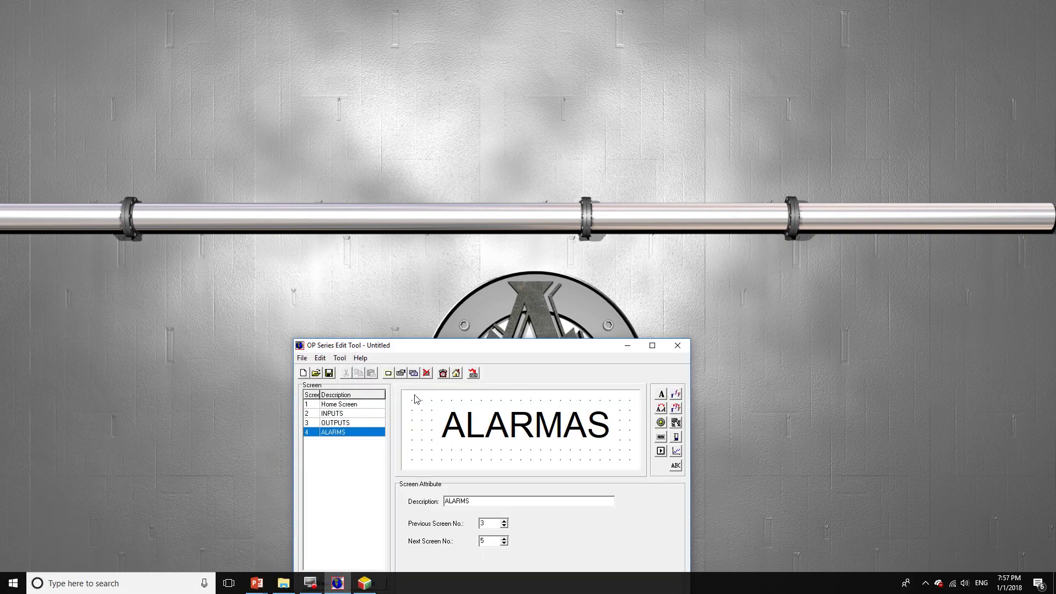
drag(400, 351, 344, 159)
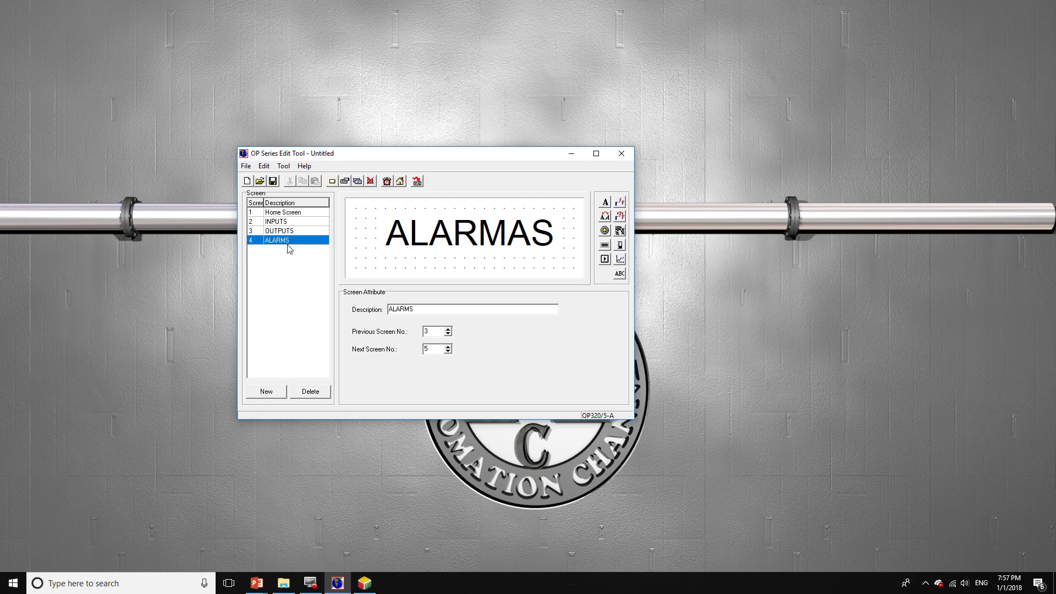
click(291, 215)
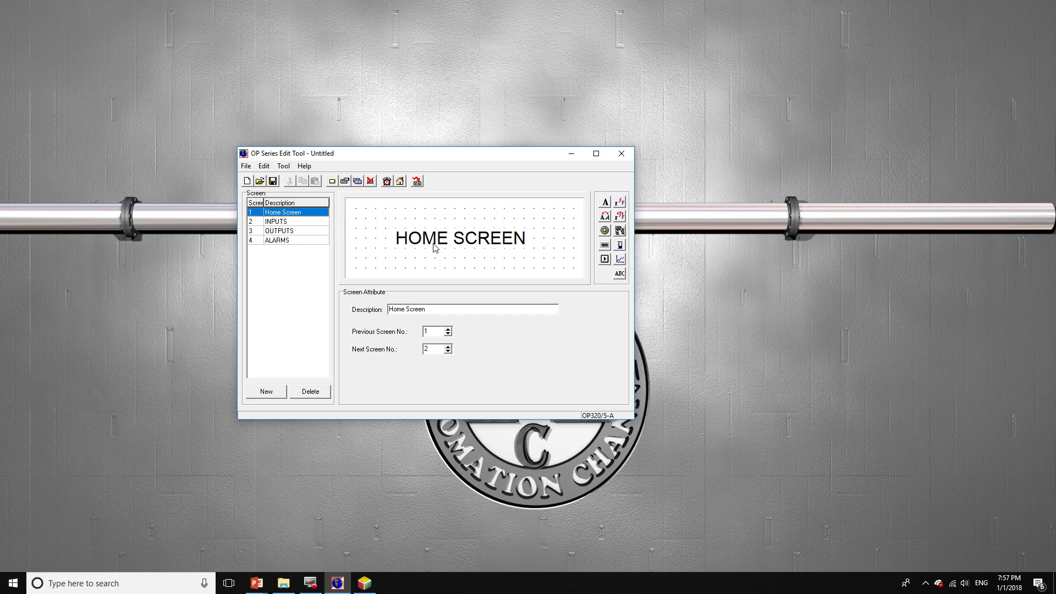
click(290, 221)
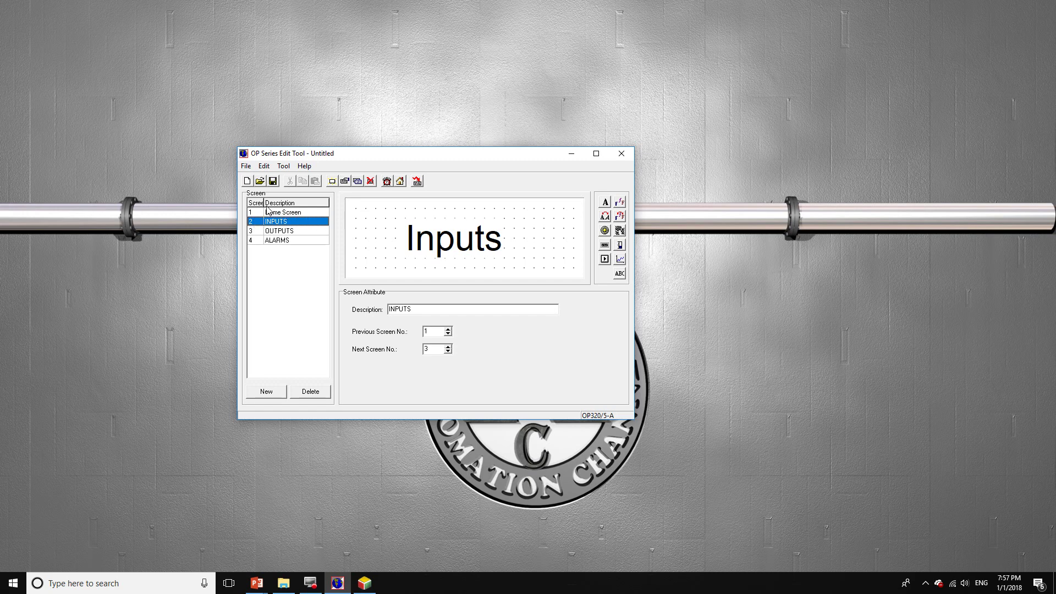
drag(264, 202, 276, 202)
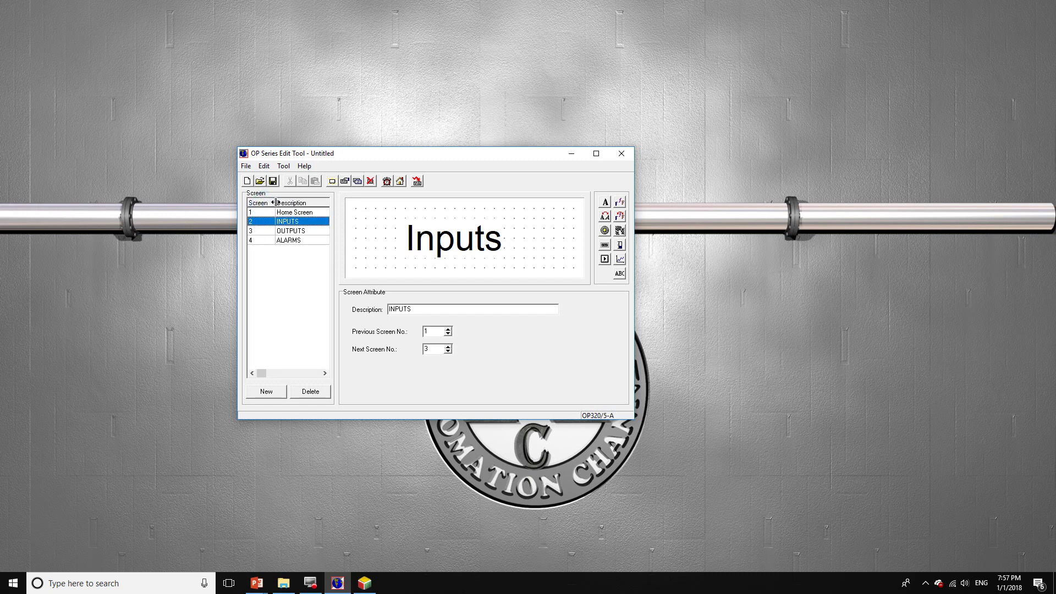
Step: View the OUTPUTS and ALARMS screens, then show the Tool menu commands
click(305, 231)
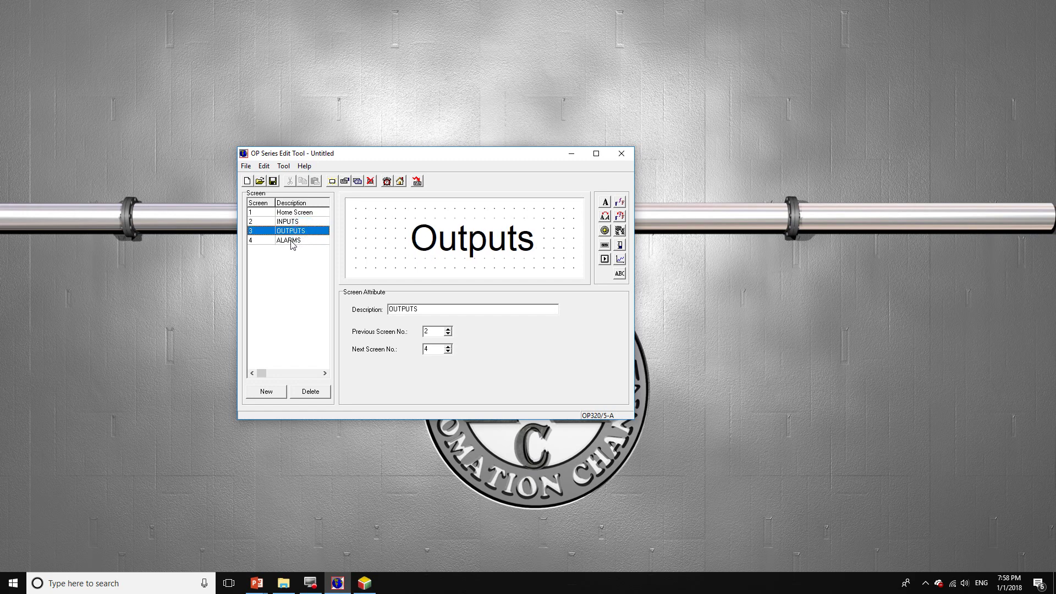
click(286, 242)
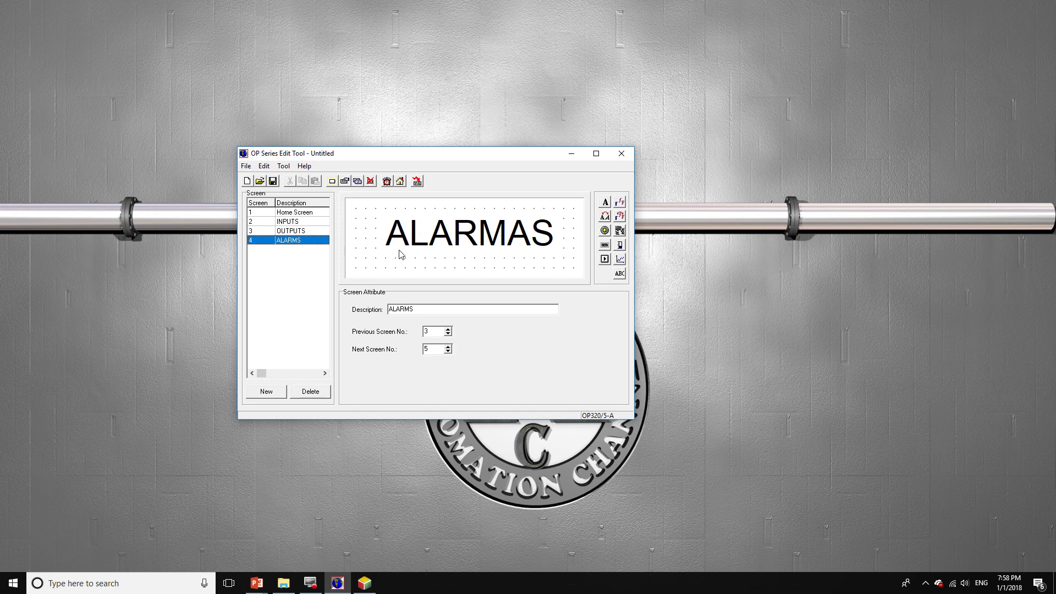
click(290, 169)
click(291, 170)
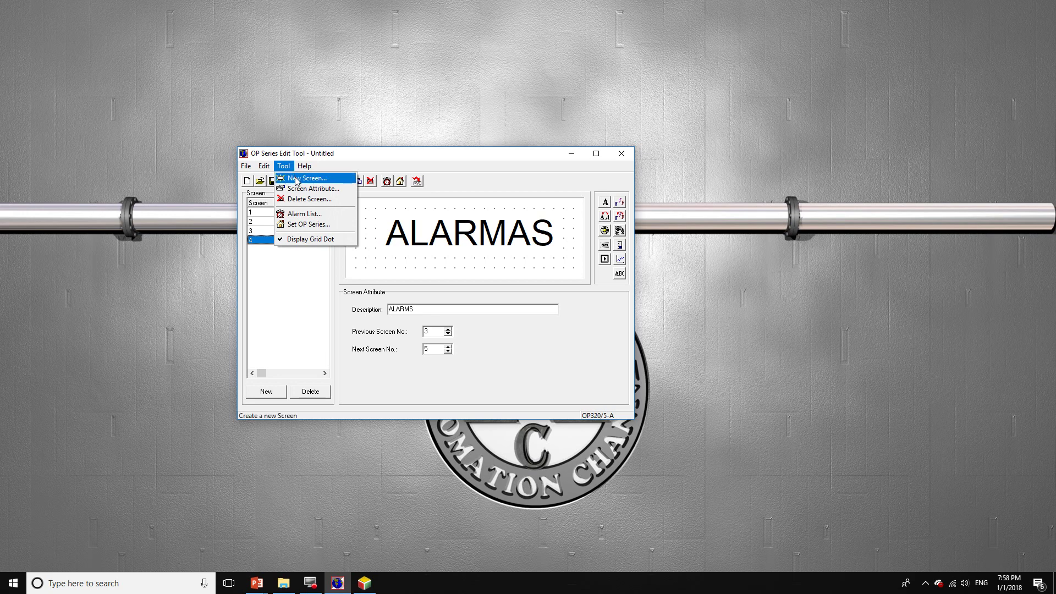
Step: In Set OP Series, toggle Auto Change Display Screen off and back on
click(308, 224)
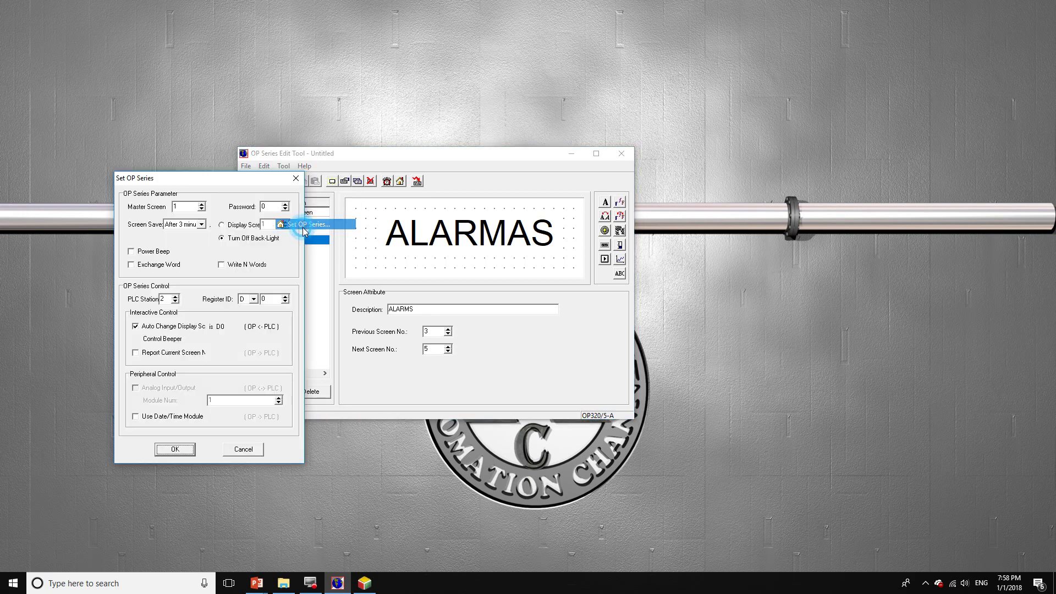
drag(155, 177, 245, 92)
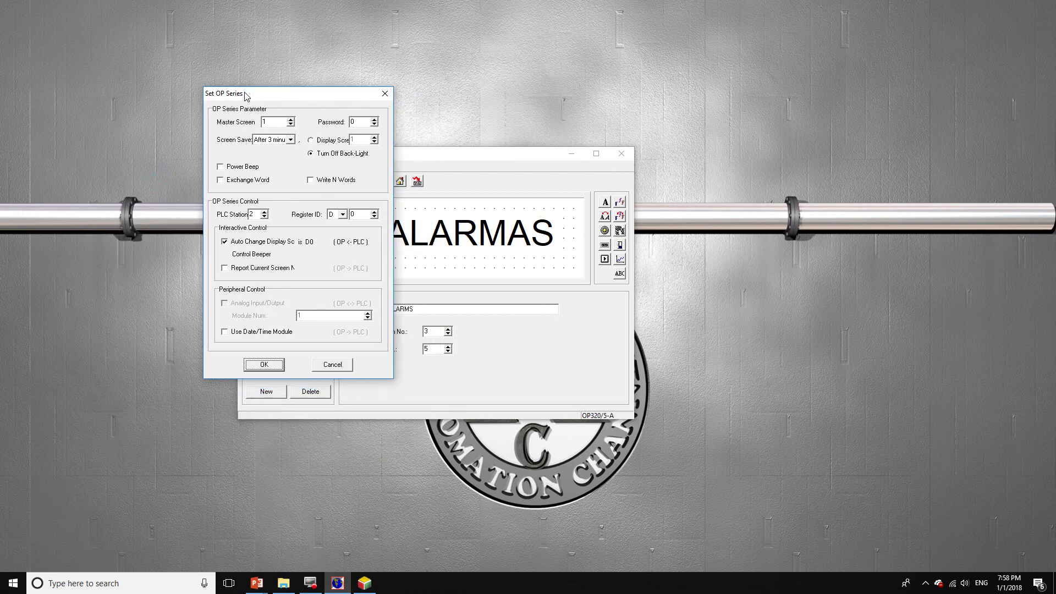
click(227, 245)
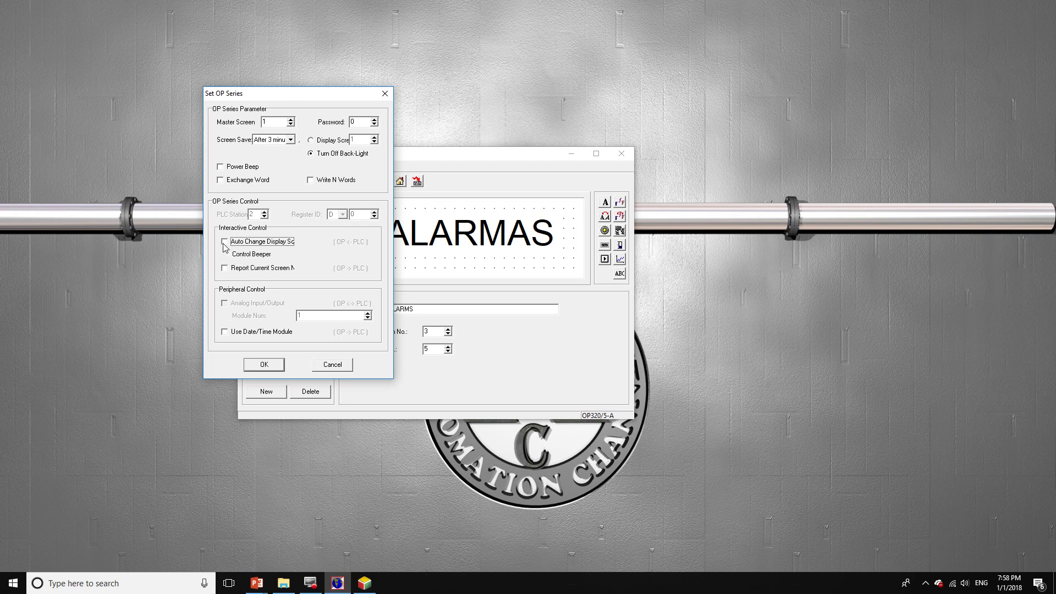
click(224, 243)
Step: Try stepping the Register ID spin box for the screen-change register upward
click(374, 212)
click(373, 212)
click(374, 213)
click(374, 213)
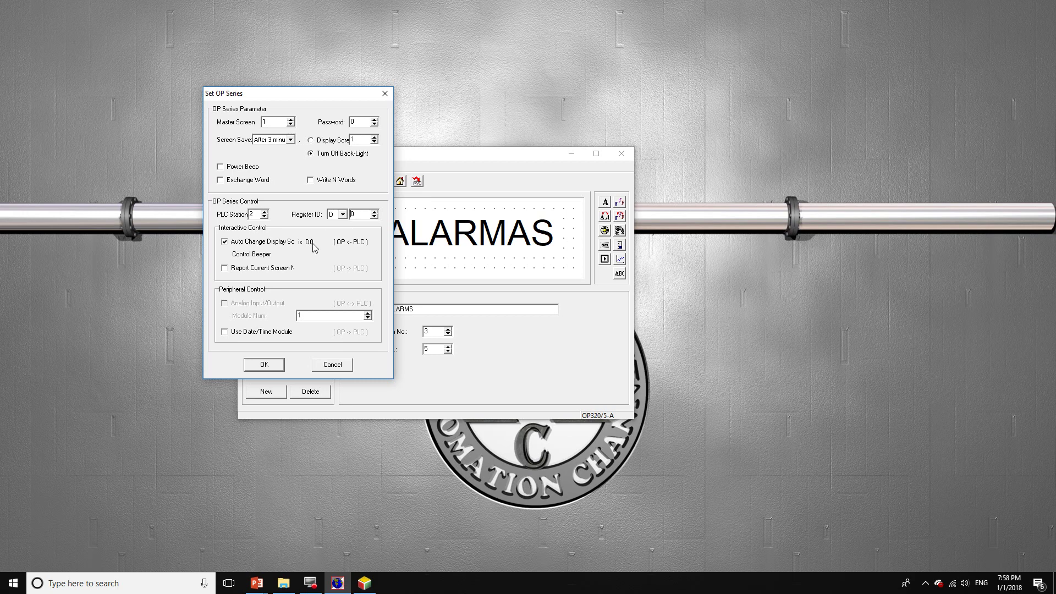
Step: Move the Set OP Series dialog beside the project and apply the D0 screen-change settings with OK
drag(318, 94, 177, 237)
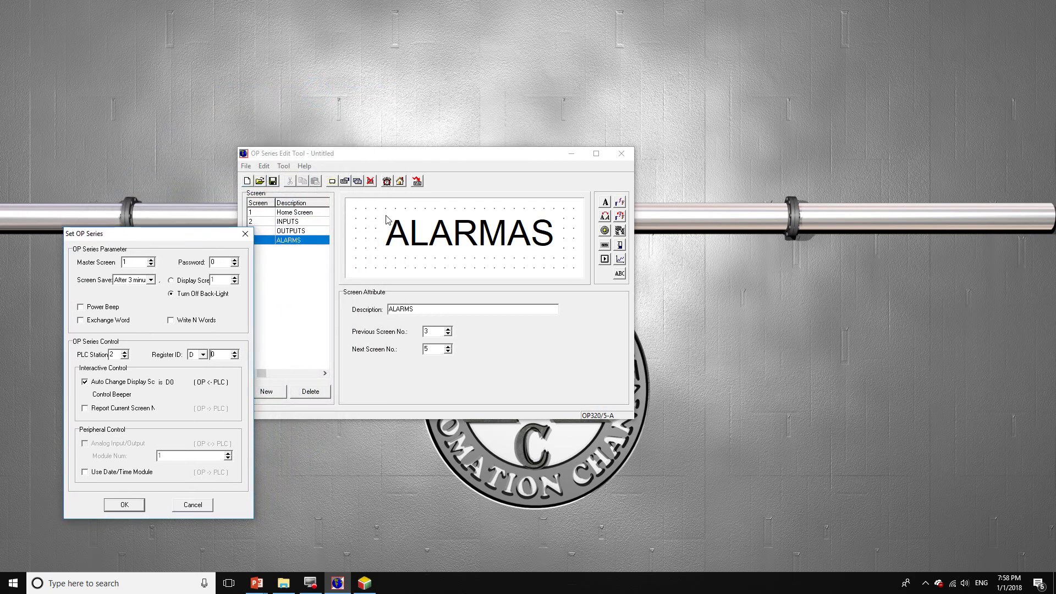
mouse_move(148, 243)
mouse_down()
mouse_move(167, 206)
mouse_move(189, 212)
mouse_move(156, 226)
mouse_up()
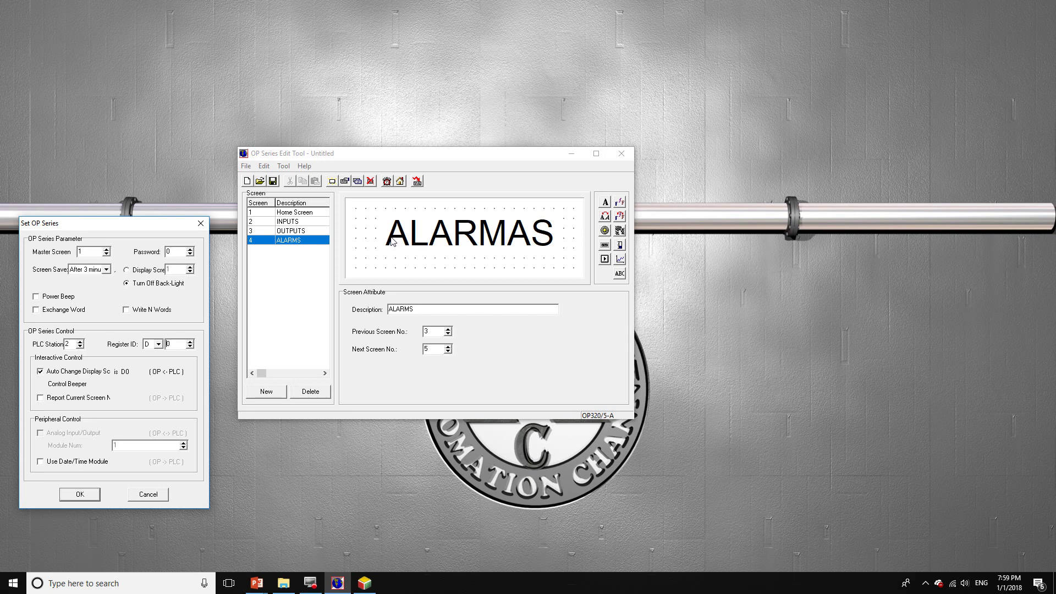
drag(165, 223, 257, 187)
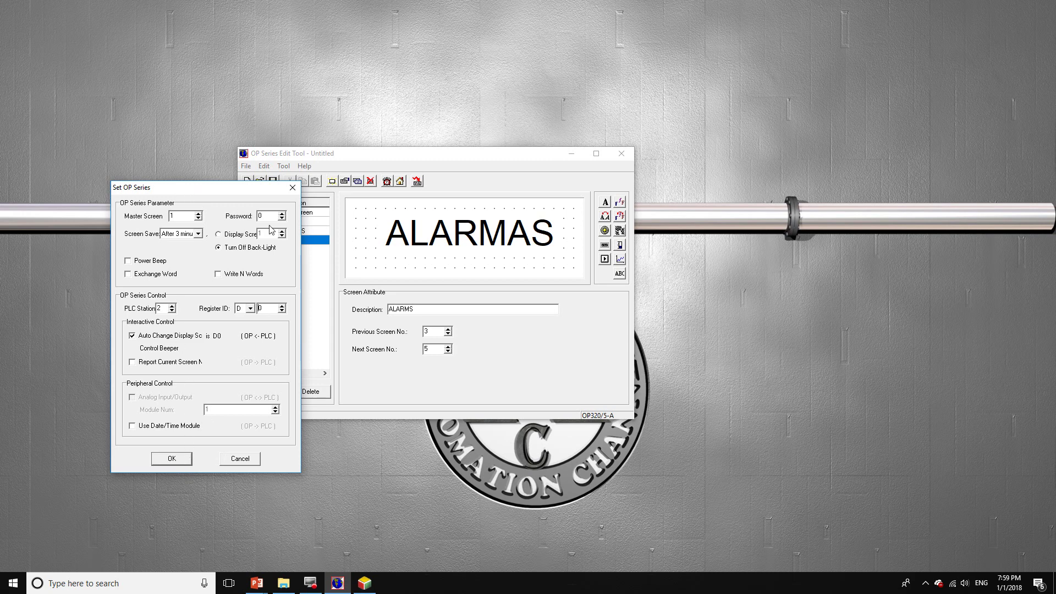
click(172, 461)
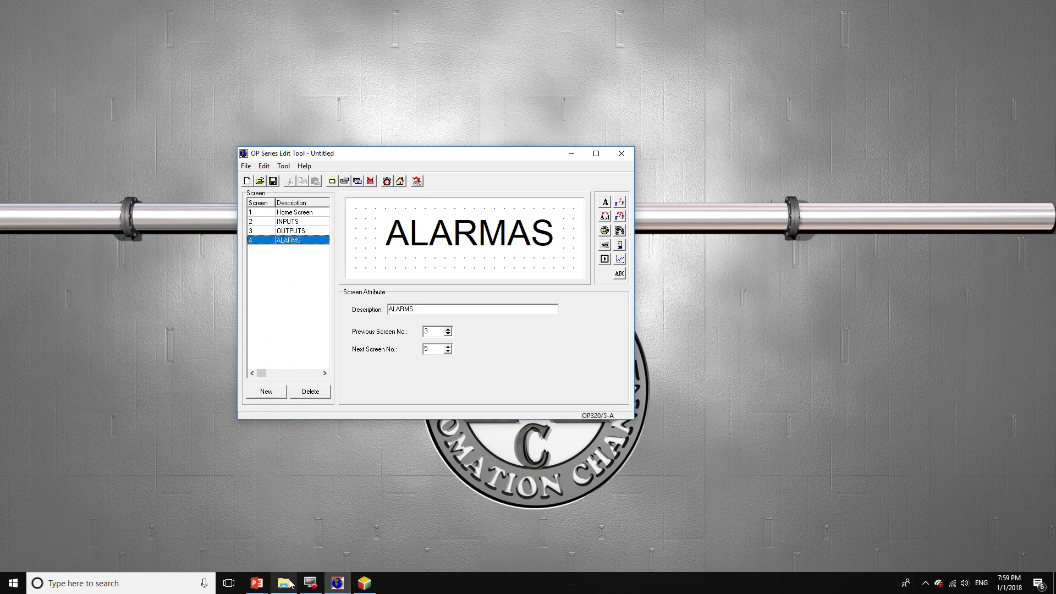
Step: Launch the Camera app and place the panel editor over the camera feed
key(super)
text(cama)
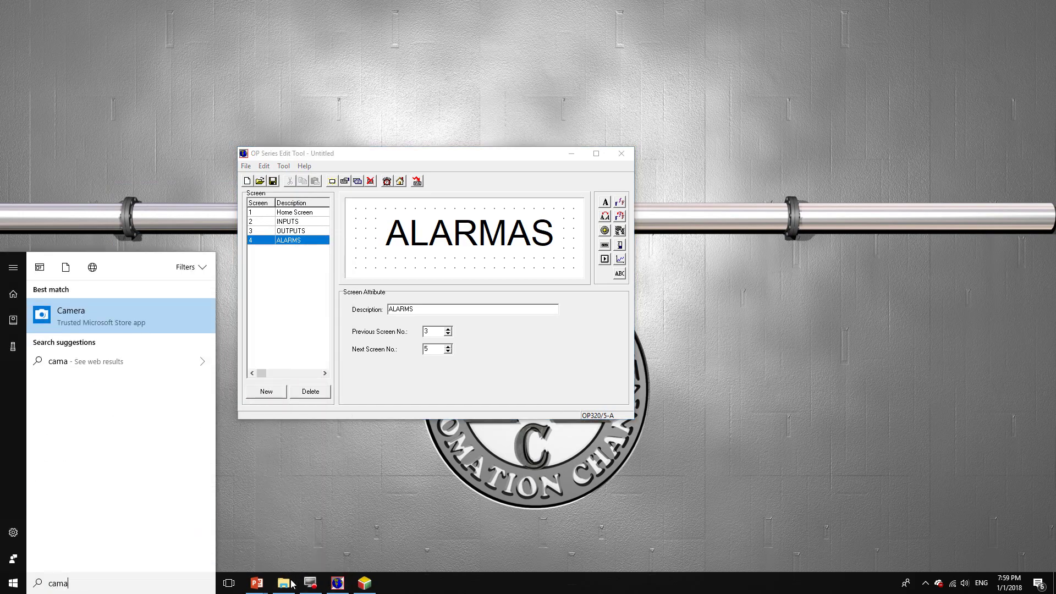
key(Return)
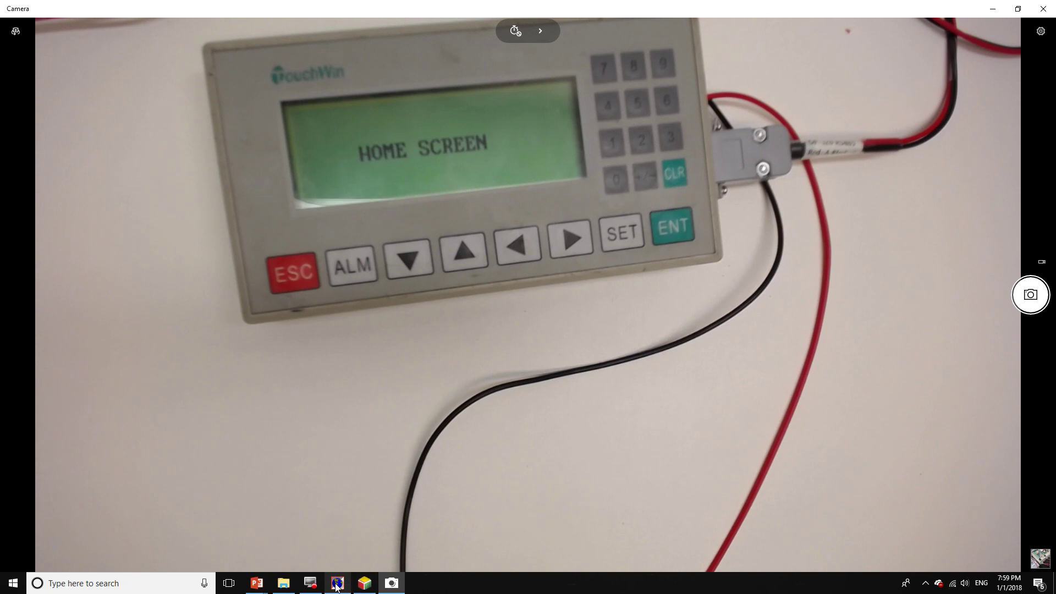
click(337, 583)
drag(477, 161, 491, 251)
Step: Correct the screen 4 Message text from ALARMAS to ALARMS
click(477, 327)
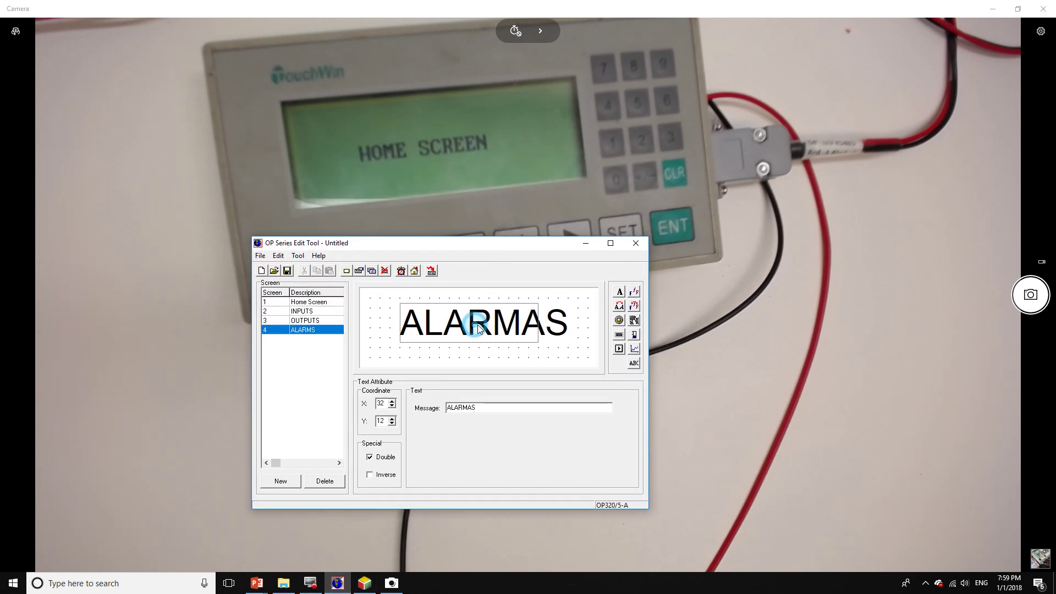
click(502, 406)
key(Left)
key(BackSpace)
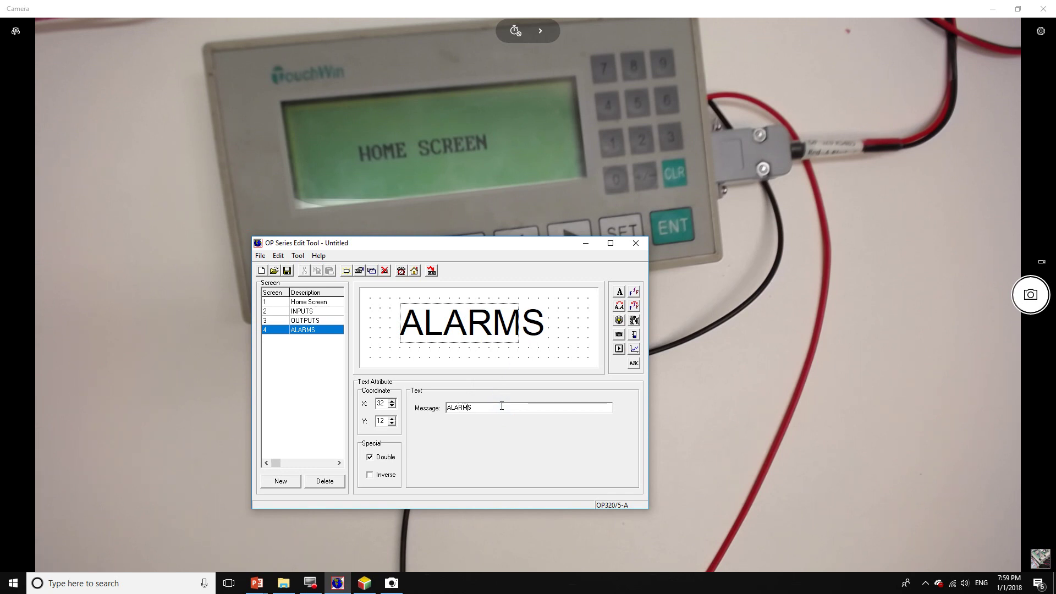
click(574, 342)
click(261, 256)
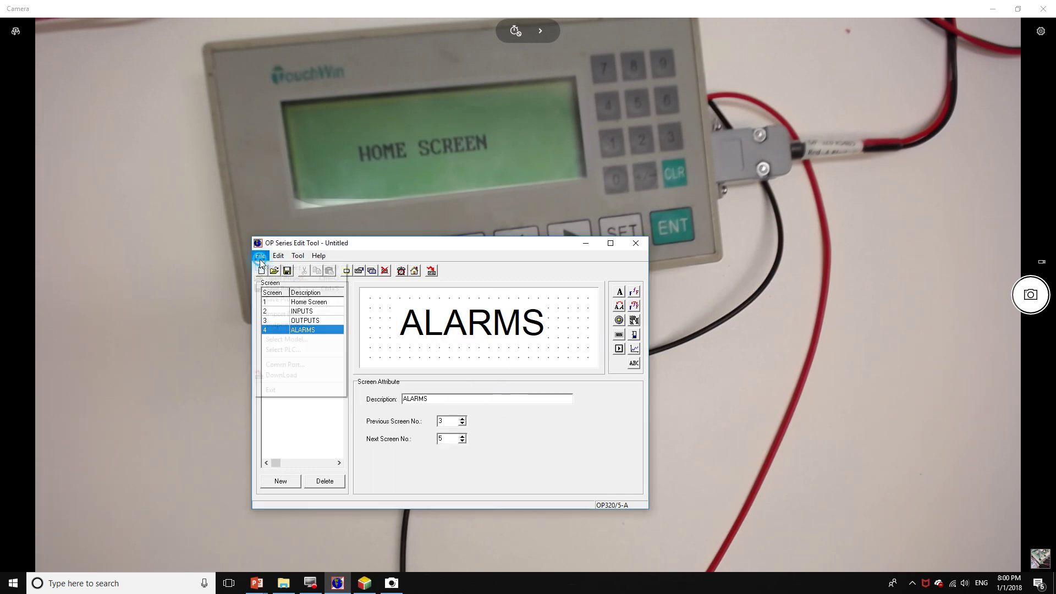
Step: Download the four-screen project to the OP320 panel and acknowledge Download Successfully
click(291, 375)
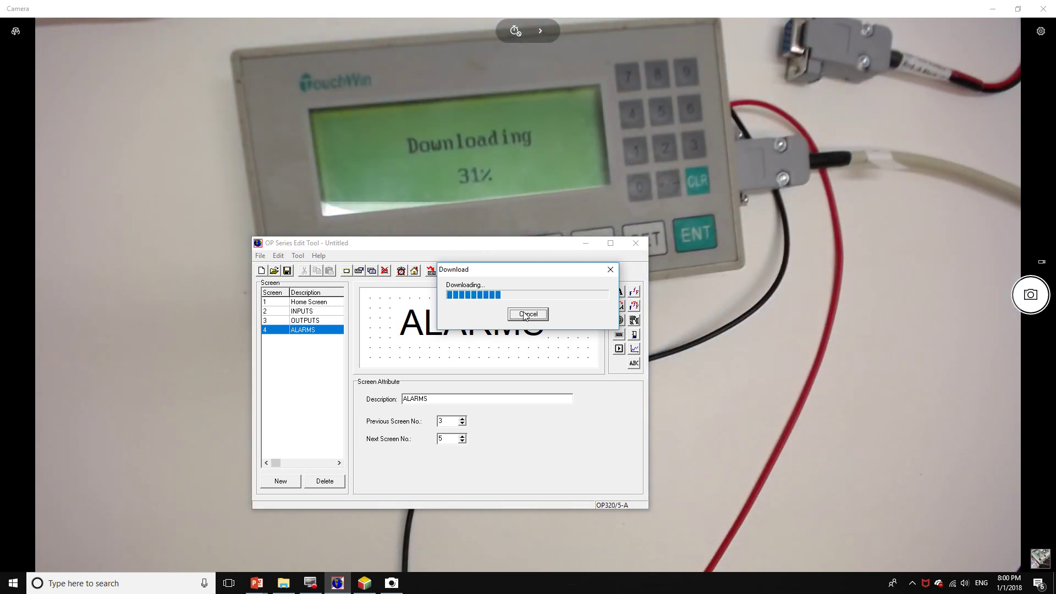
click(559, 329)
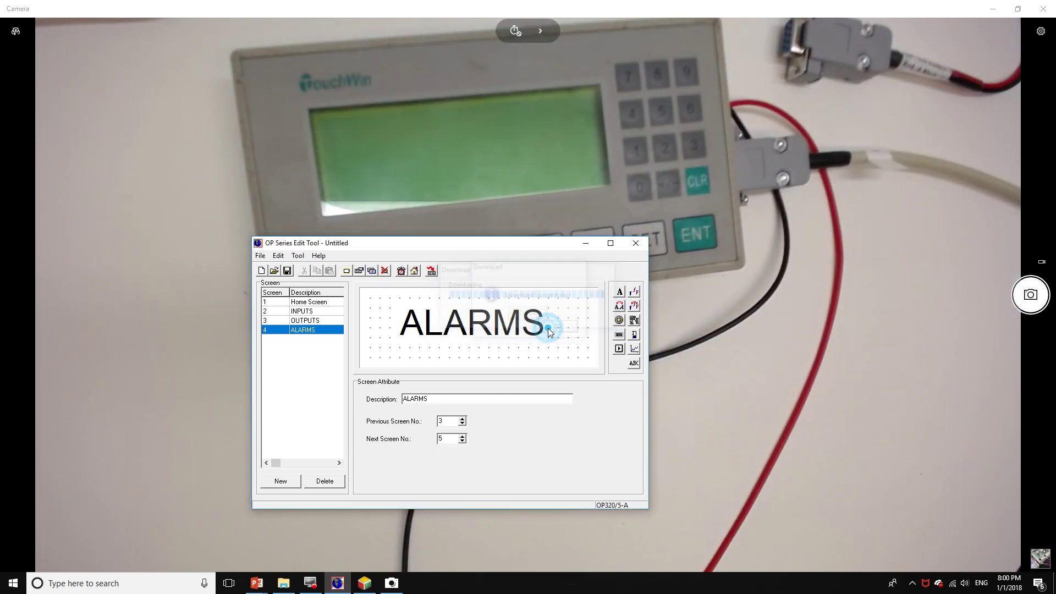
click(542, 74)
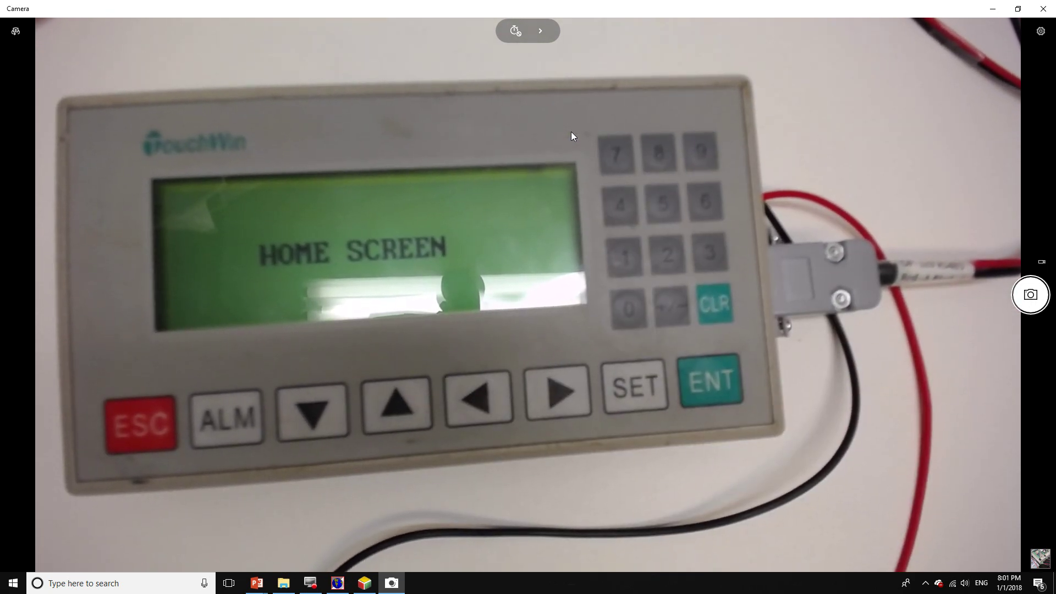
Step: Move the Delta ISPSoft Prog0 window to the right so the panel stays visible
click(364, 583)
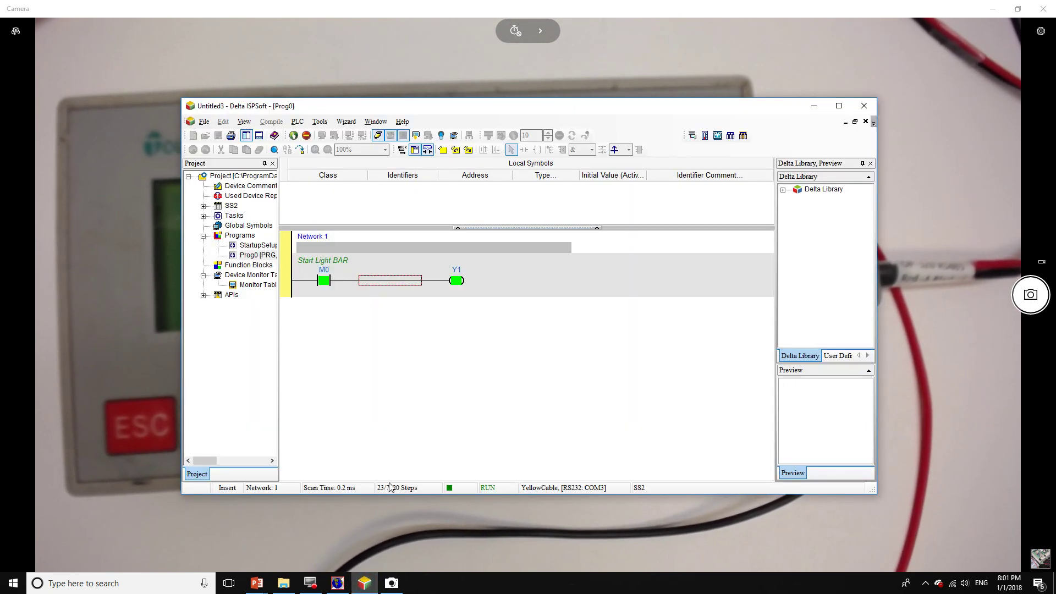
drag(538, 116, 487, 278)
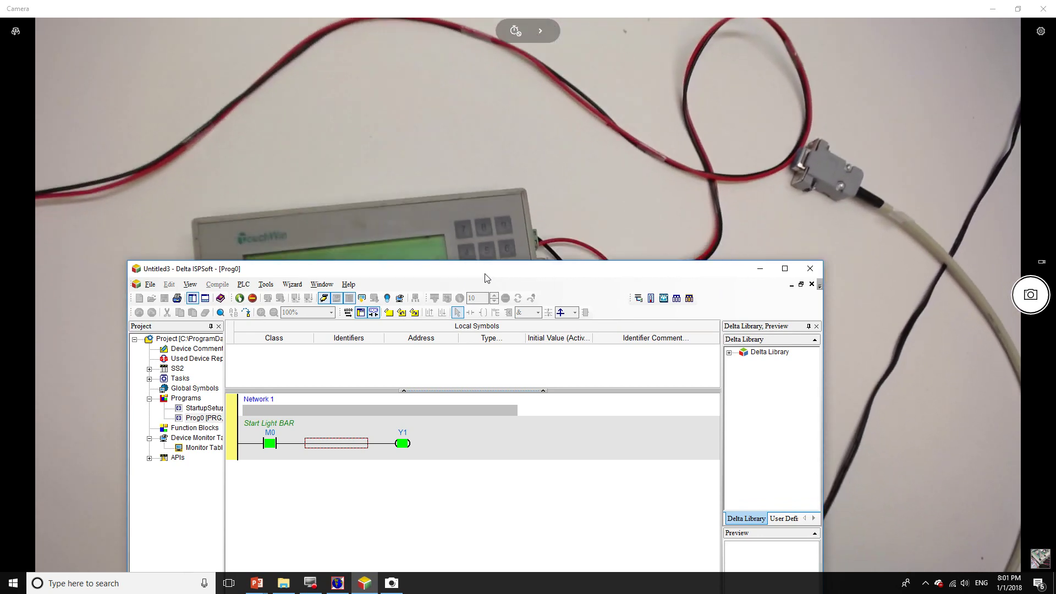
drag(487, 278, 803, 210)
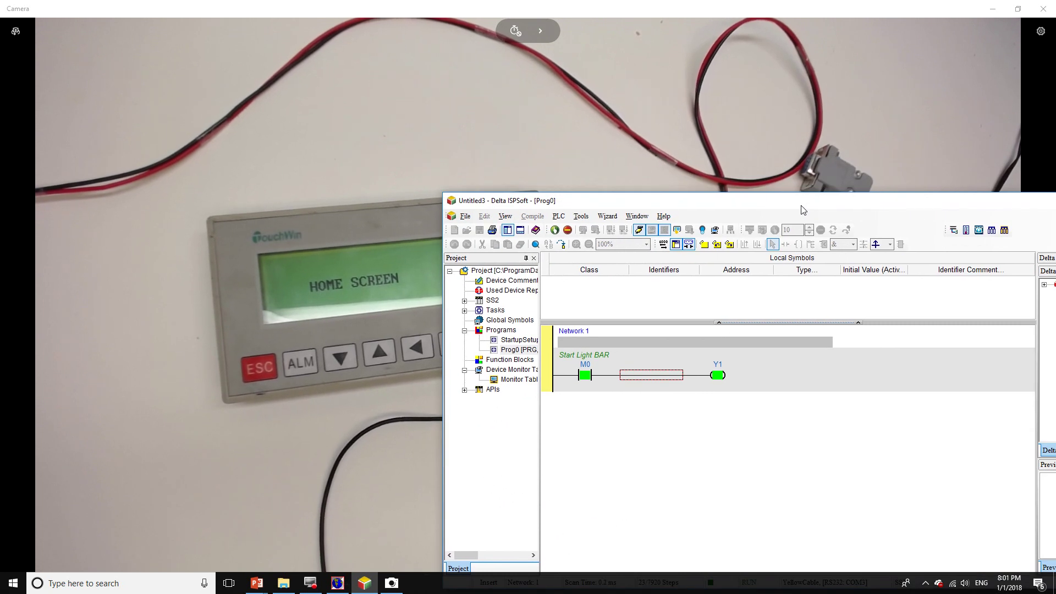
drag(803, 209, 775, 215)
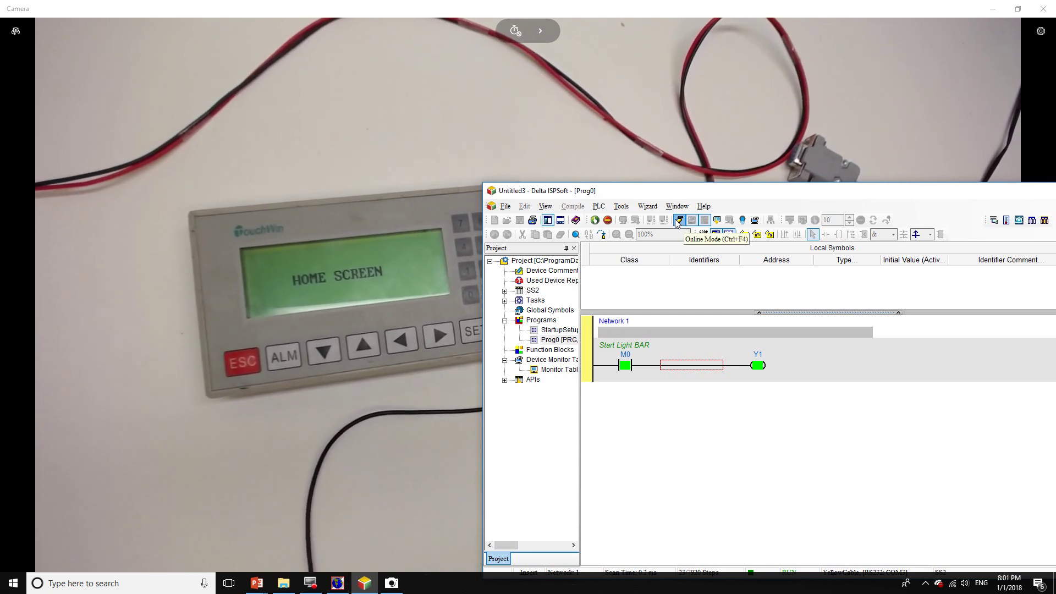
click(552, 370)
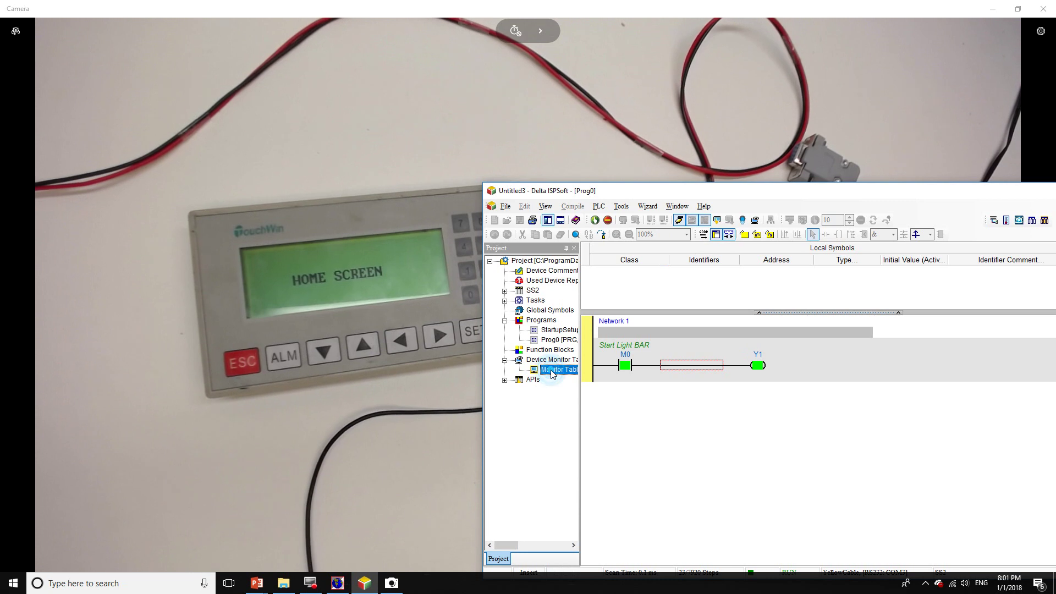
Step: In the Monitor Table, change D0's present value to 1, then 2
double_click(552, 370)
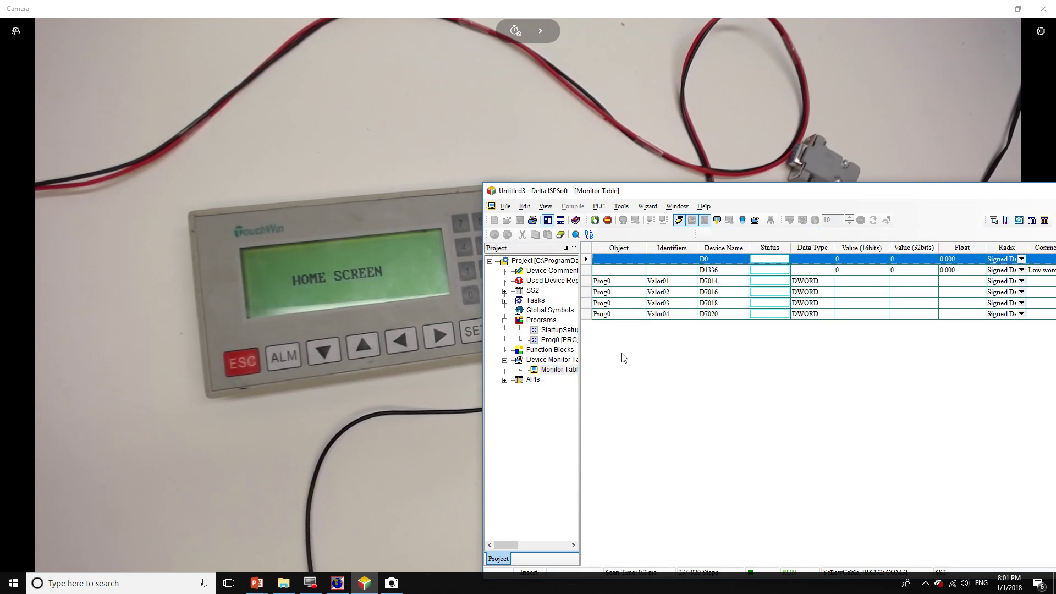
right_click(721, 265)
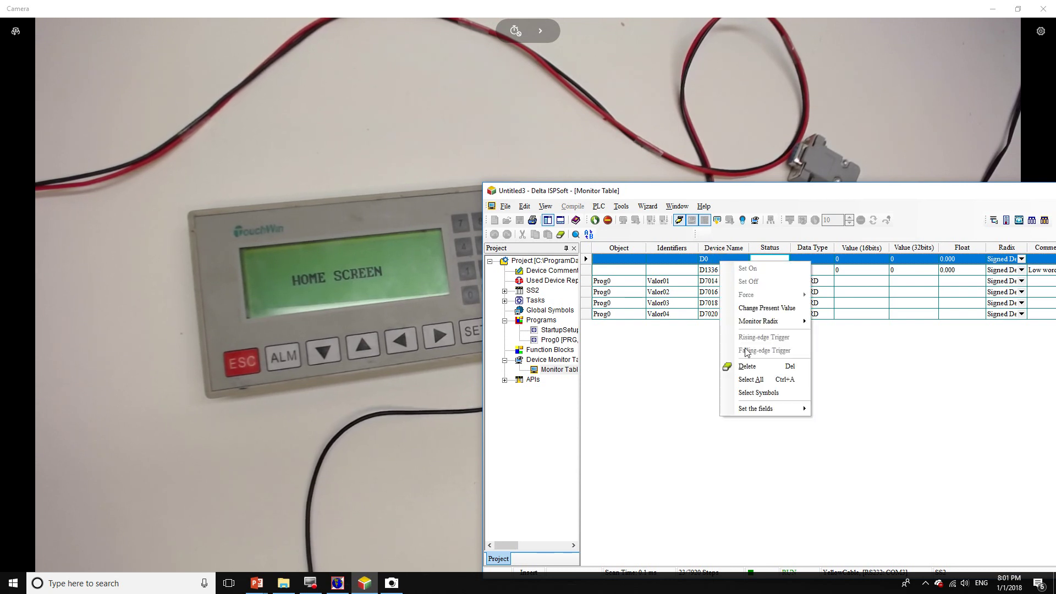
click(762, 314)
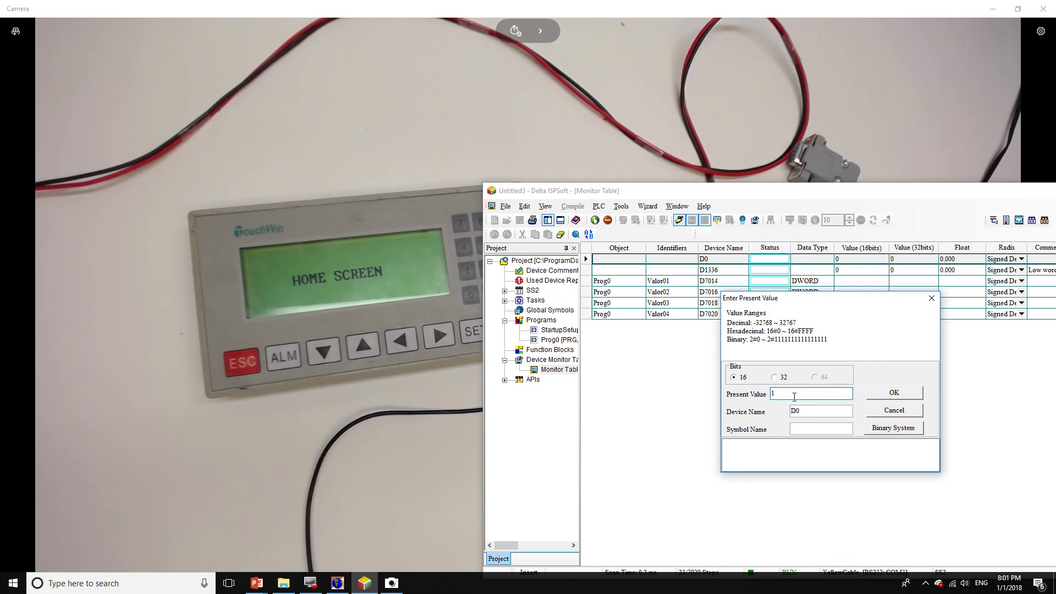
click(902, 394)
click(889, 396)
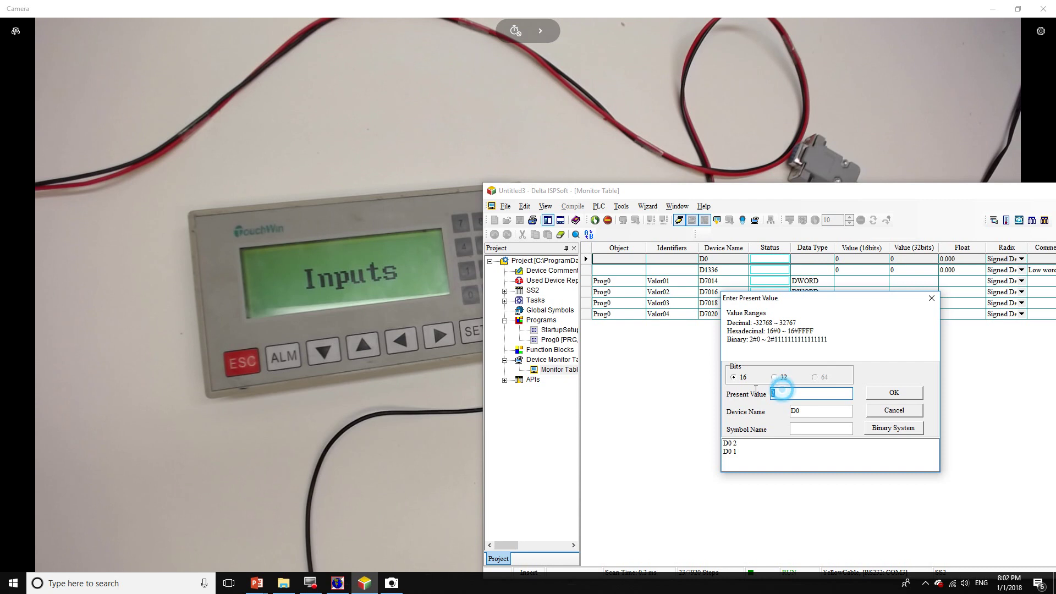
Step: Write 3, then 4 to D0 to show ALARMS, and return to the Prog0 ladder
click(886, 394)
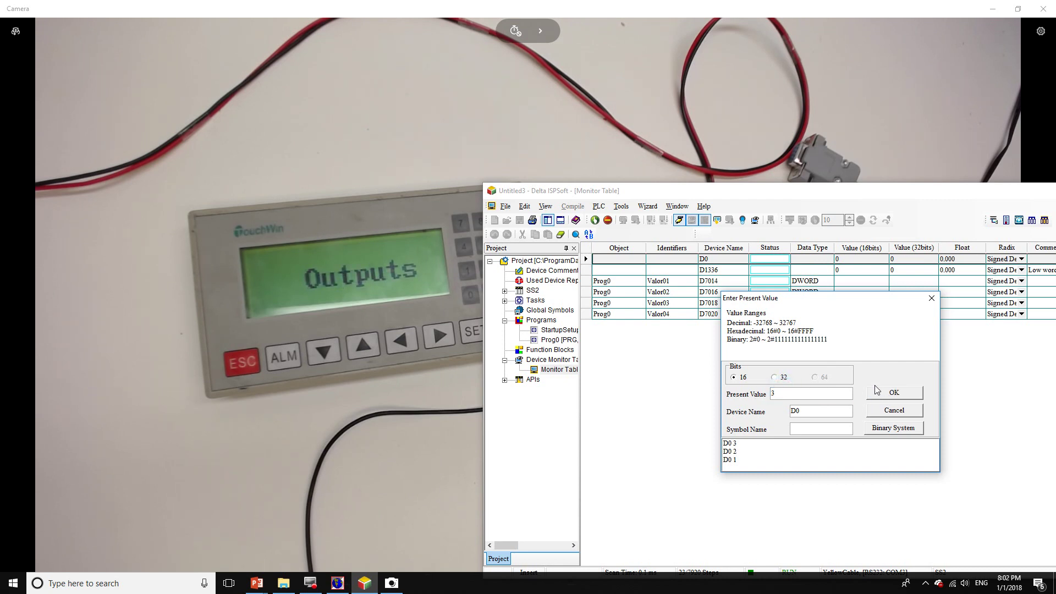
text(4)
click(883, 397)
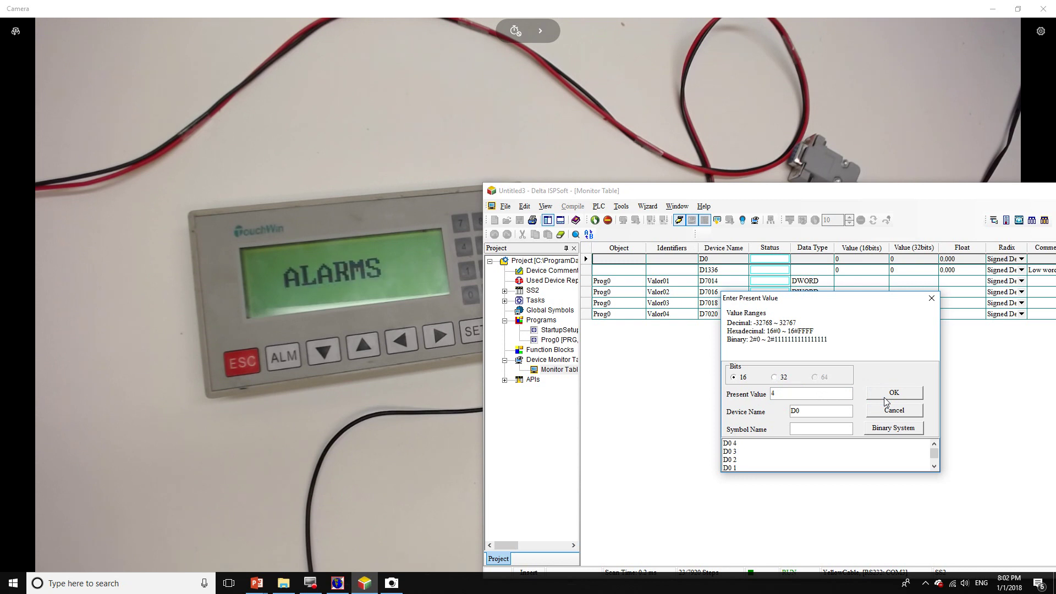
click(932, 300)
double_click(558, 340)
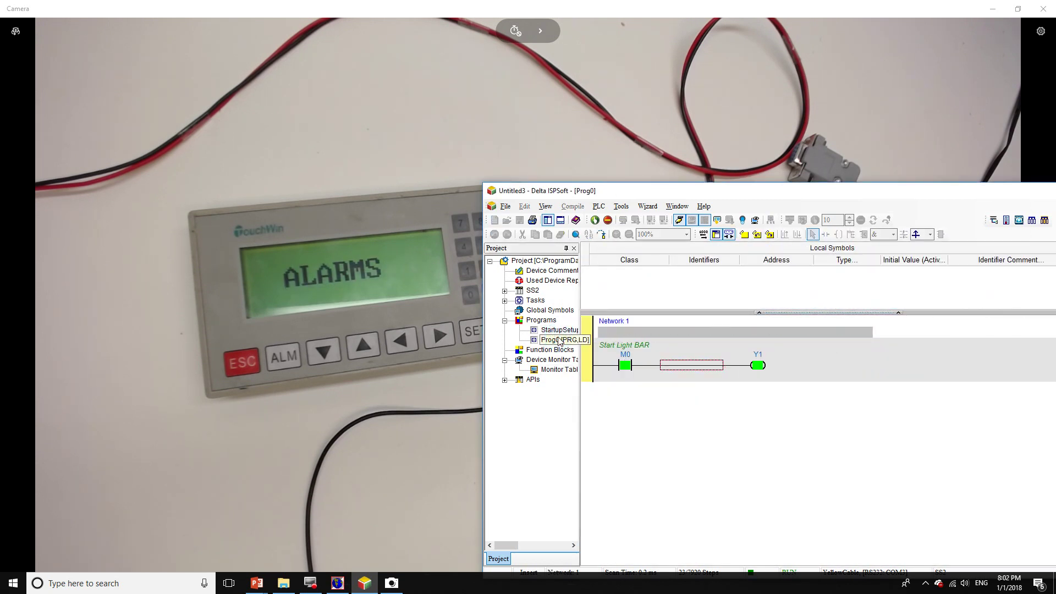